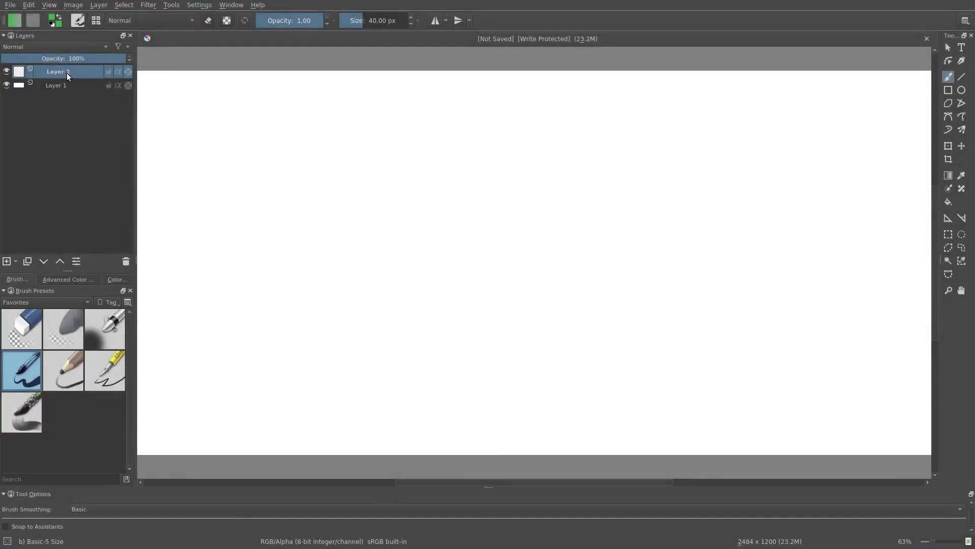
- In the brush settings editor, reload the Basic-5 Size preset and set its diameter to 15,77 px
click(79, 23)
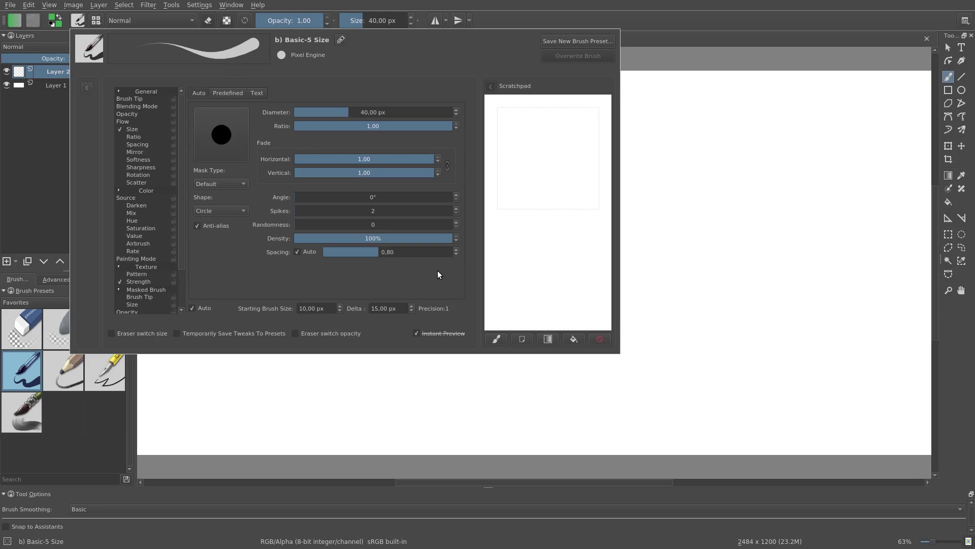
mouse_move(347, 115)
mouse_down()
mouse_move(401, 113)
mouse_move(323, 112)
mouse_move(416, 110)
mouse_move(336, 113)
mouse_up()
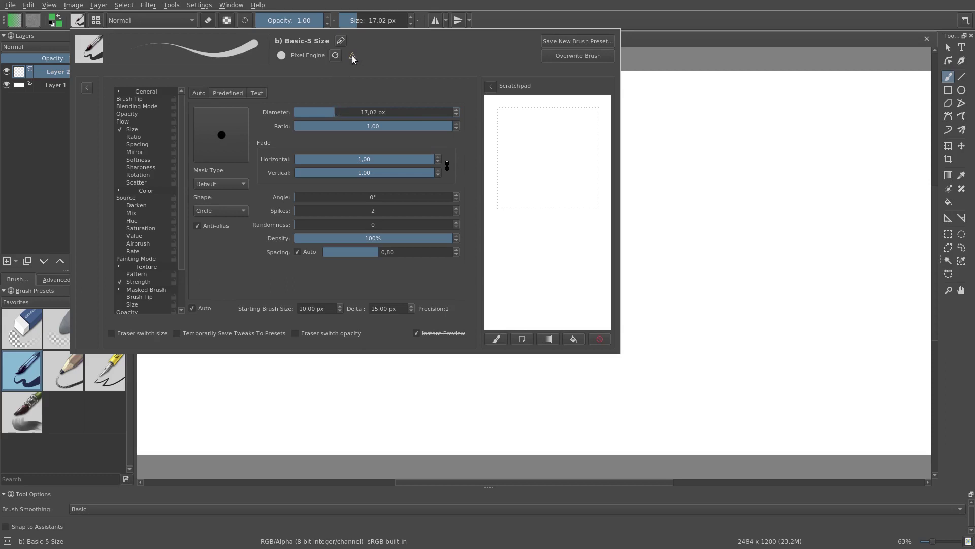
mouse_move(352, 56)
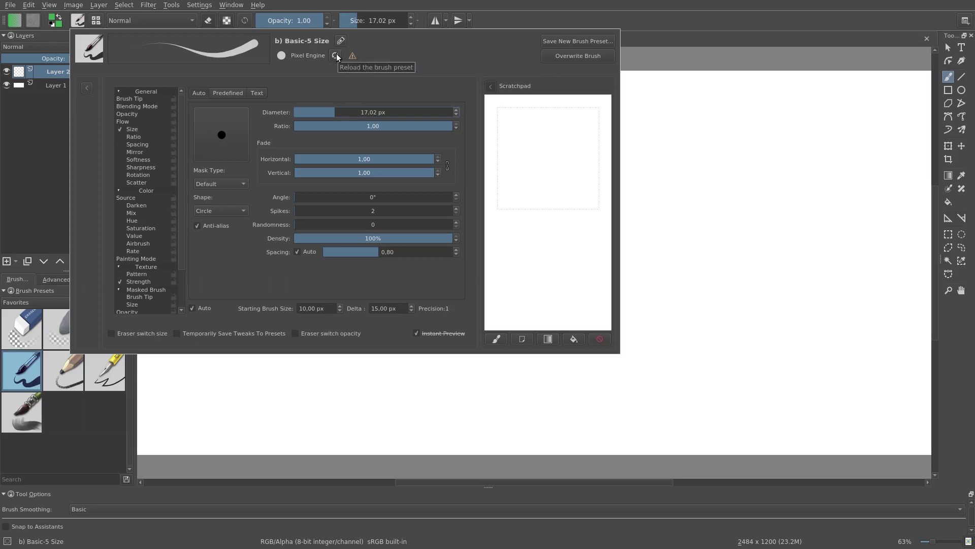
click(337, 55)
drag(343, 111, 334, 110)
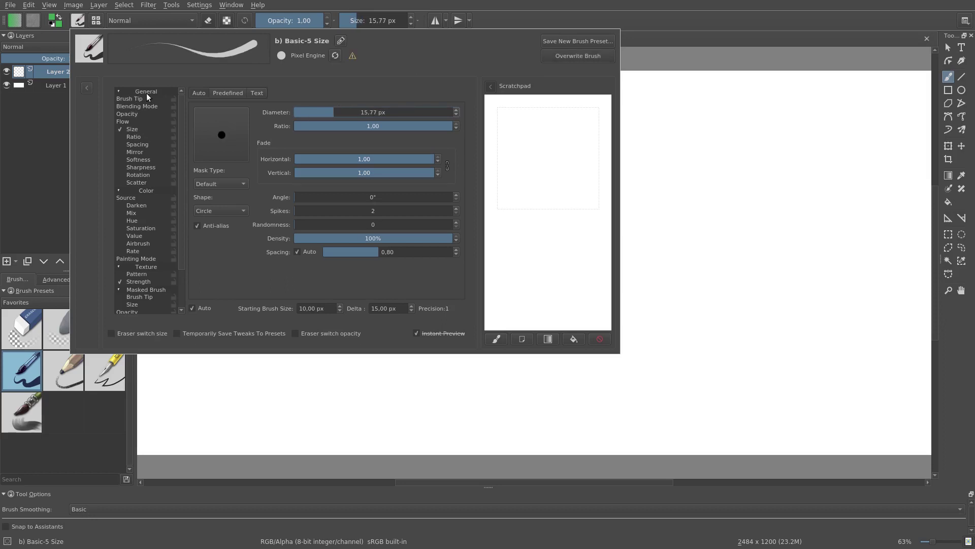
- Browse the Blending Mode, Opacity and Flow options, then collapse the General categories
click(145, 106)
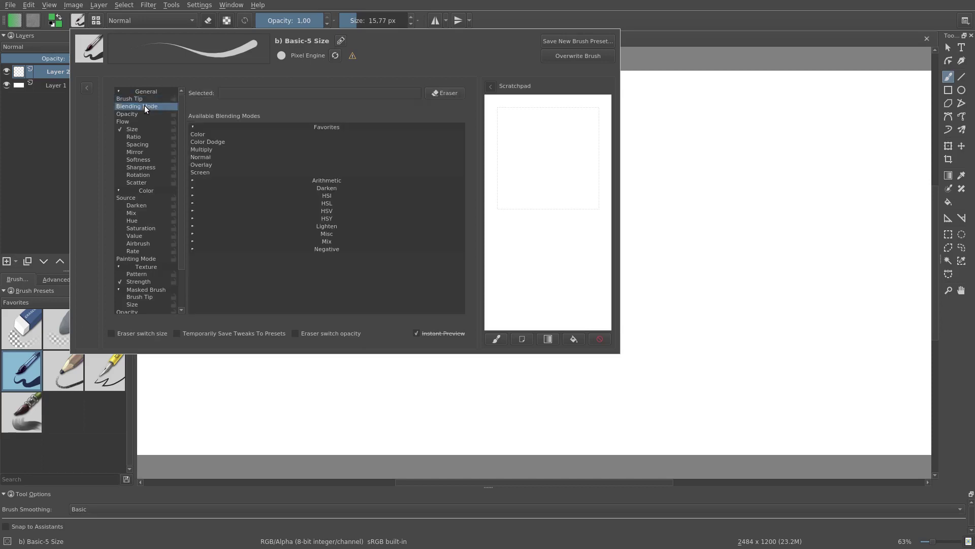
click(143, 116)
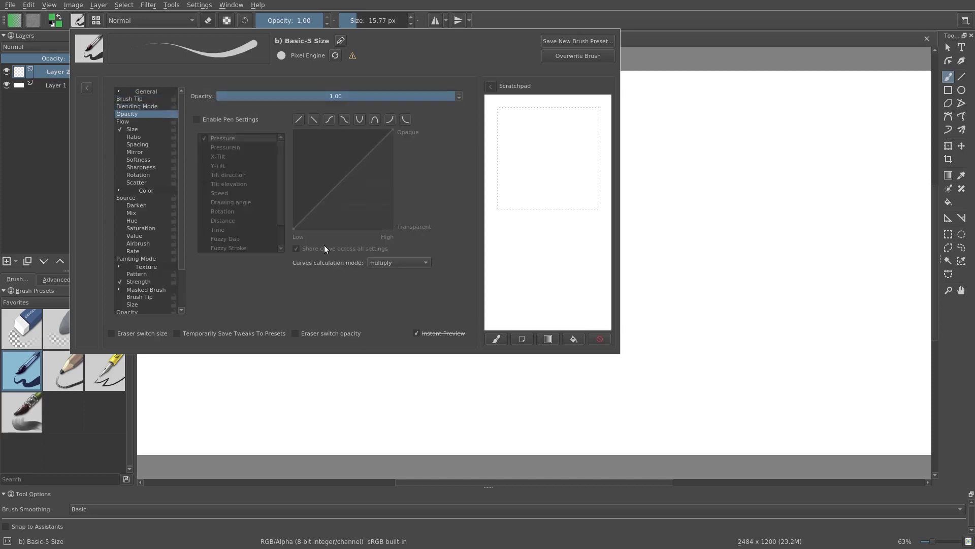
click(142, 121)
click(122, 89)
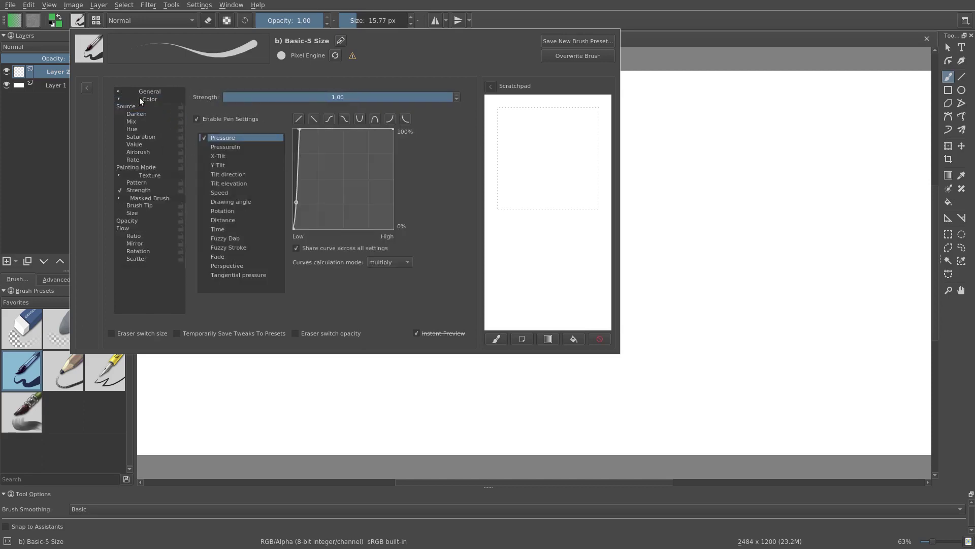
- Expand the preset browser beside the settings and drop down the Favorites tag list
click(87, 90)
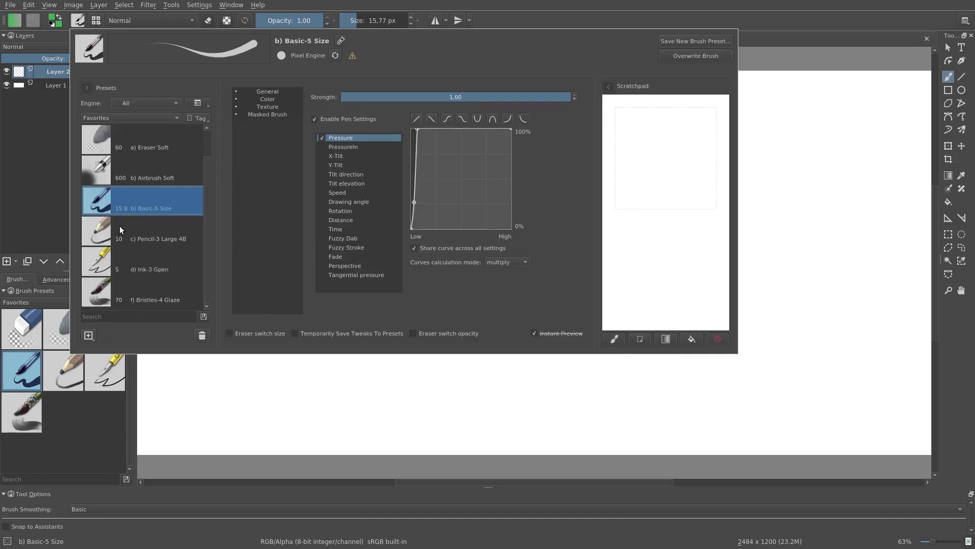
scroll(121, 209, up, 1)
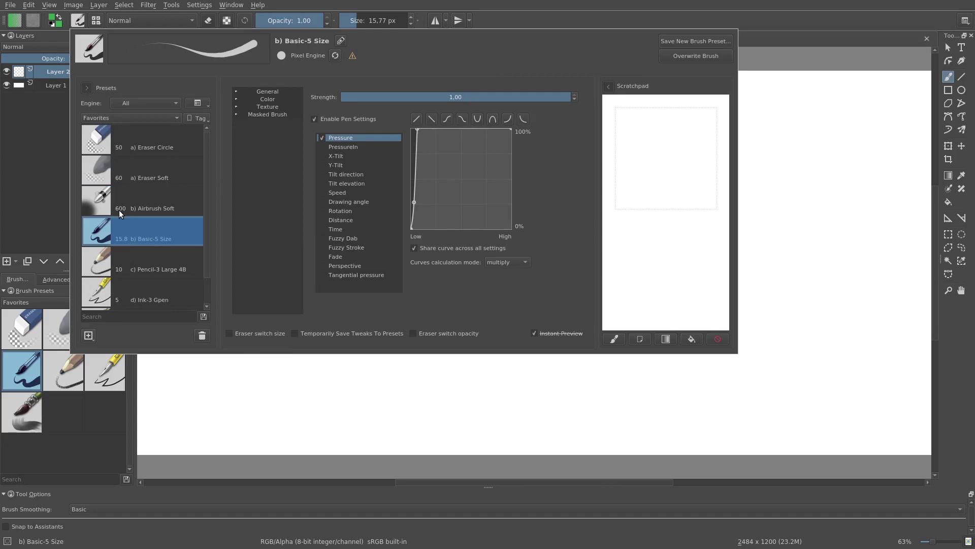
scroll(120, 212, down, 1)
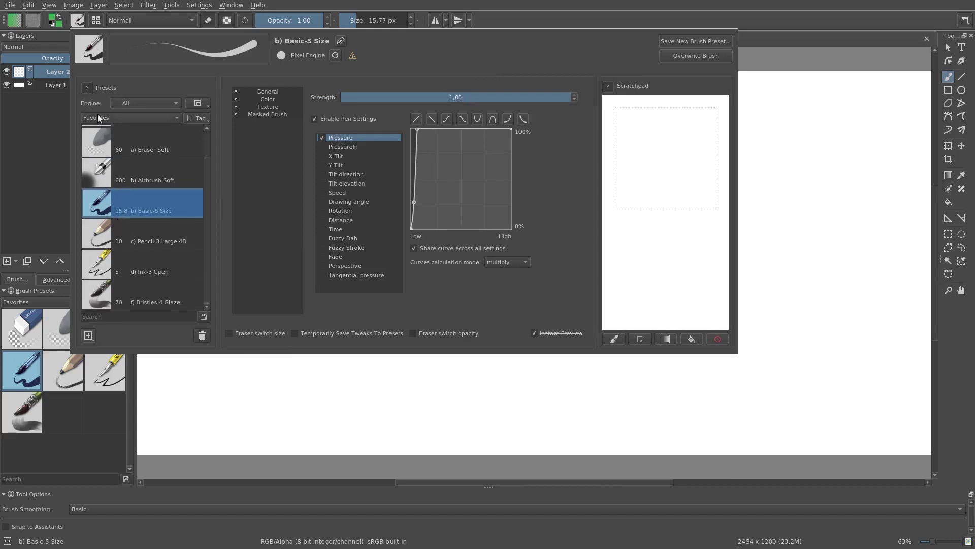
click(130, 118)
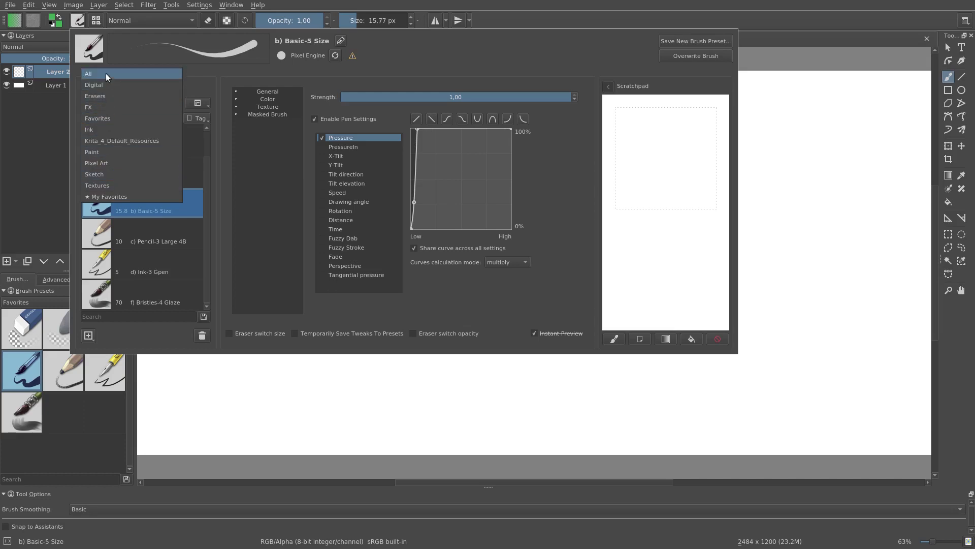
- Show presets from All tags and try filtering them to the Color Smudge engine
click(105, 74)
click(128, 103)
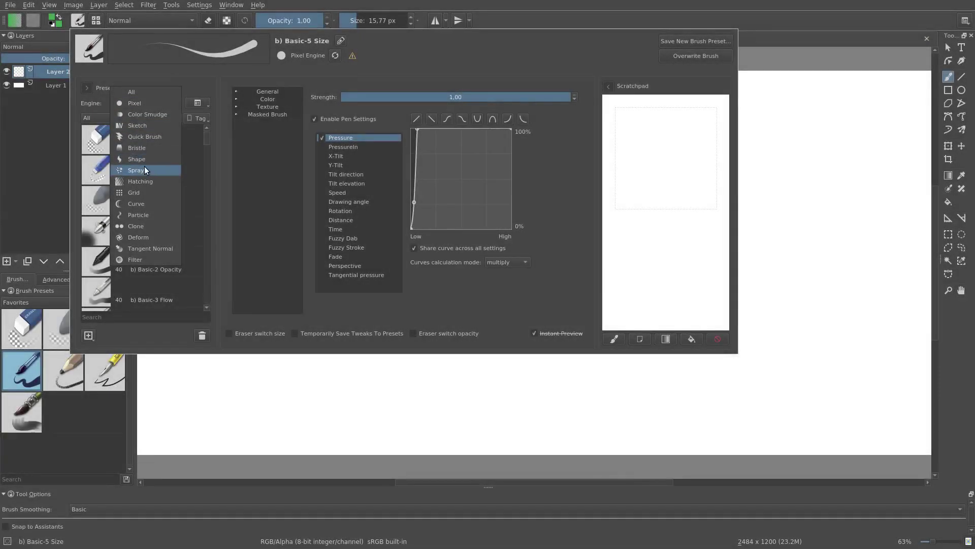
click(160, 114)
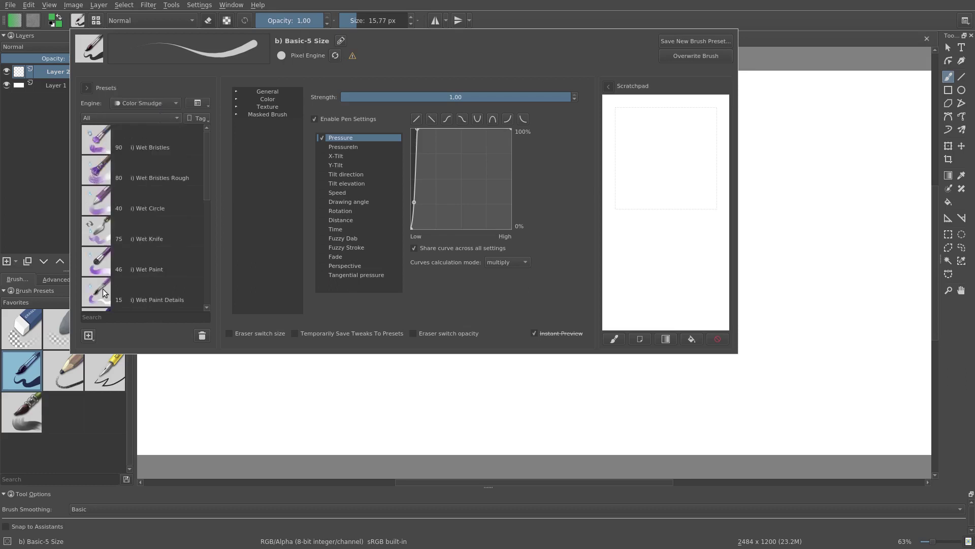
- Reset the engine filter to All, then restrict the presets to the Pixel engine
click(127, 102)
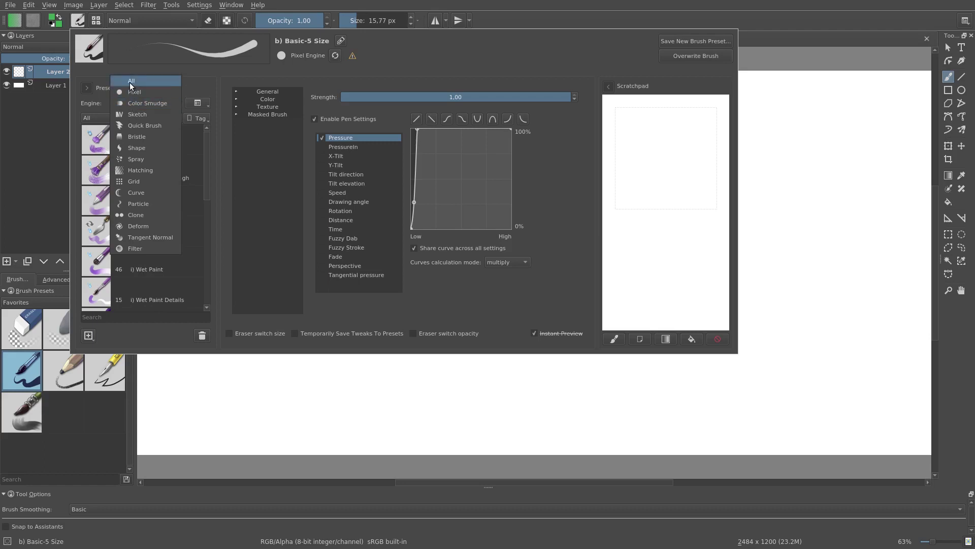
click(134, 79)
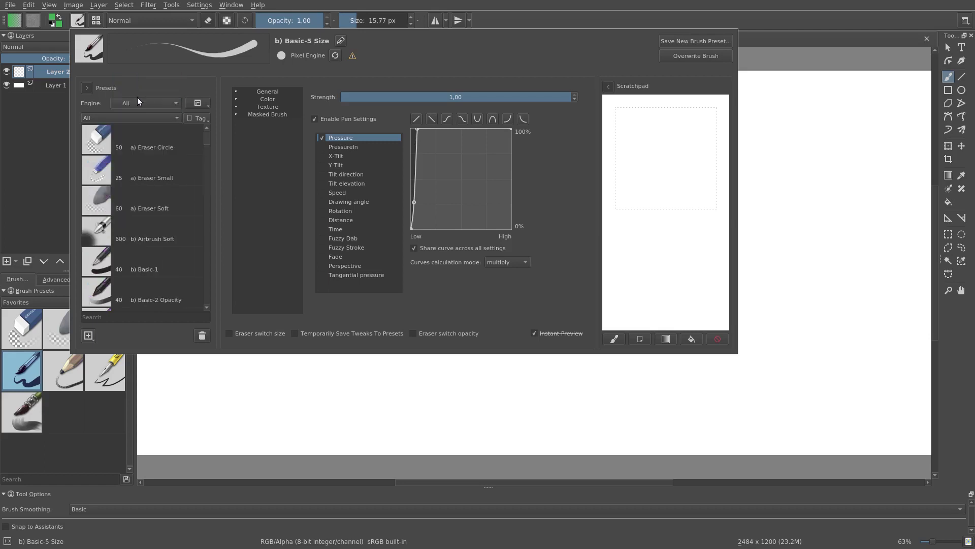
click(169, 105)
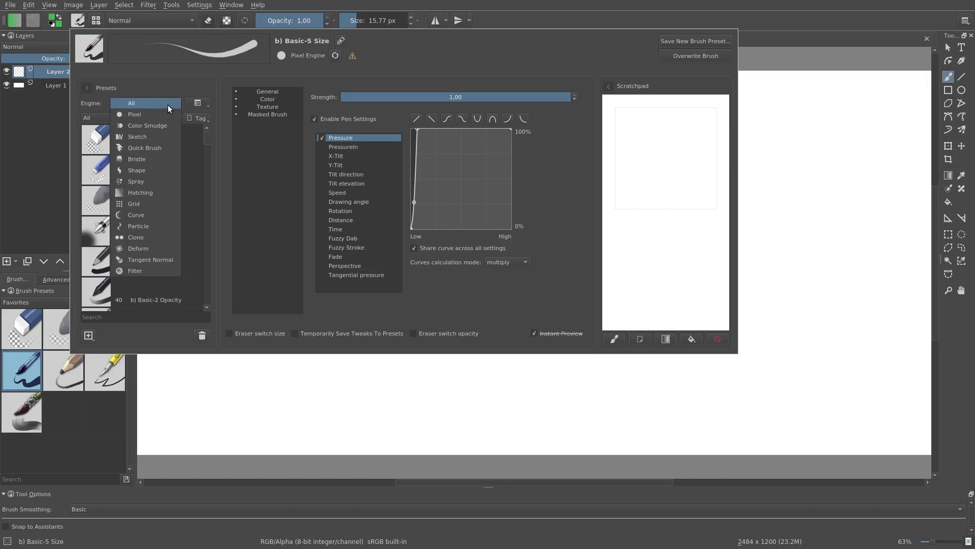
click(126, 111)
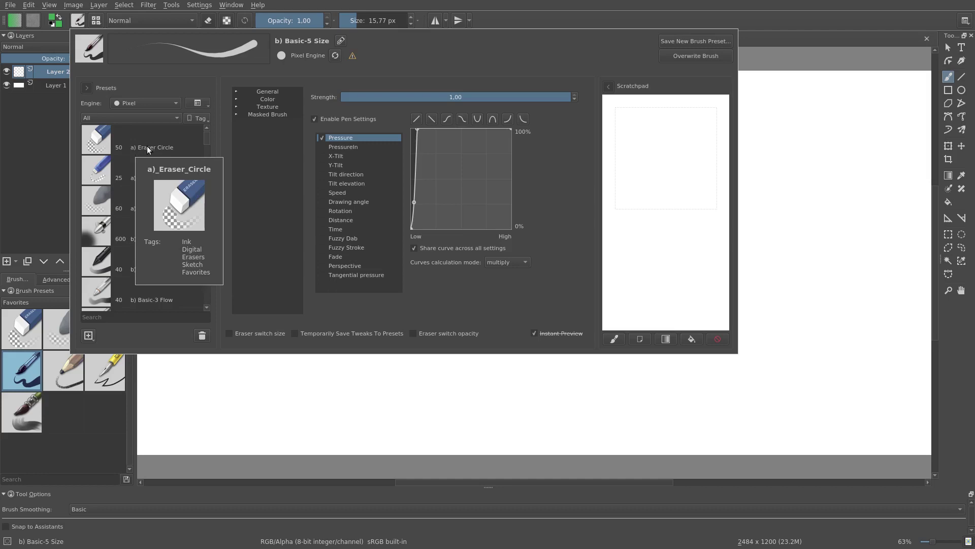
mouse_move(142, 298)
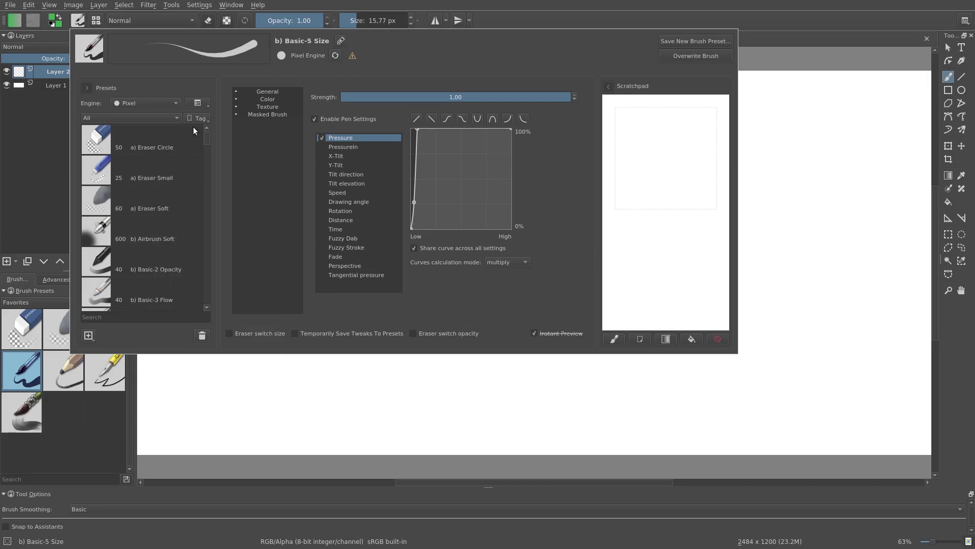
- Hide the preset browser and paint a short stroke and a zigzag on the scratchpad
click(87, 87)
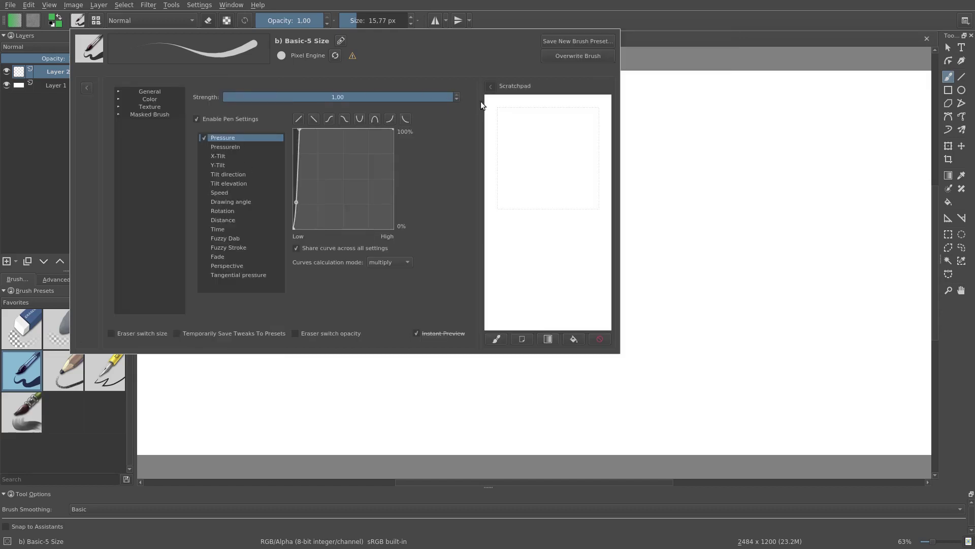
drag(576, 132, 580, 139)
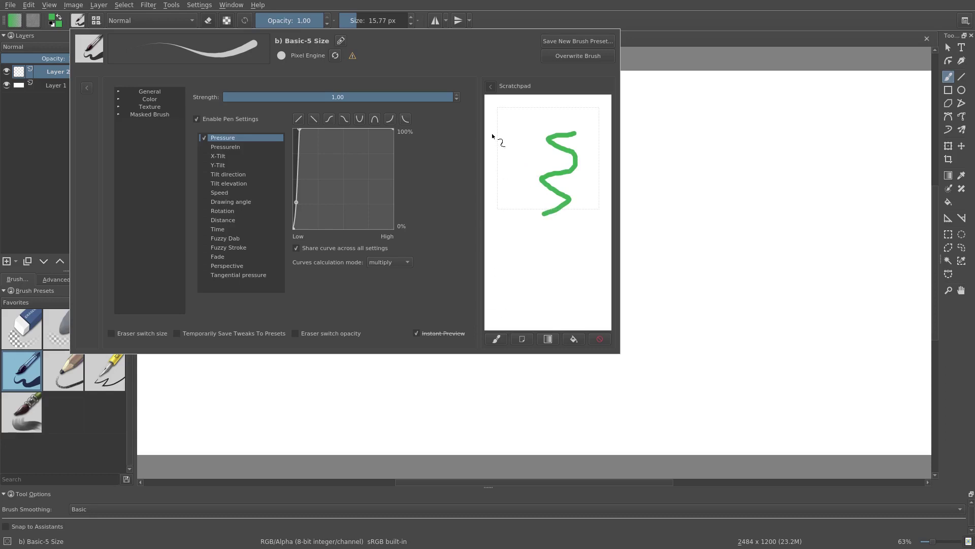
drag(492, 134, 577, 133)
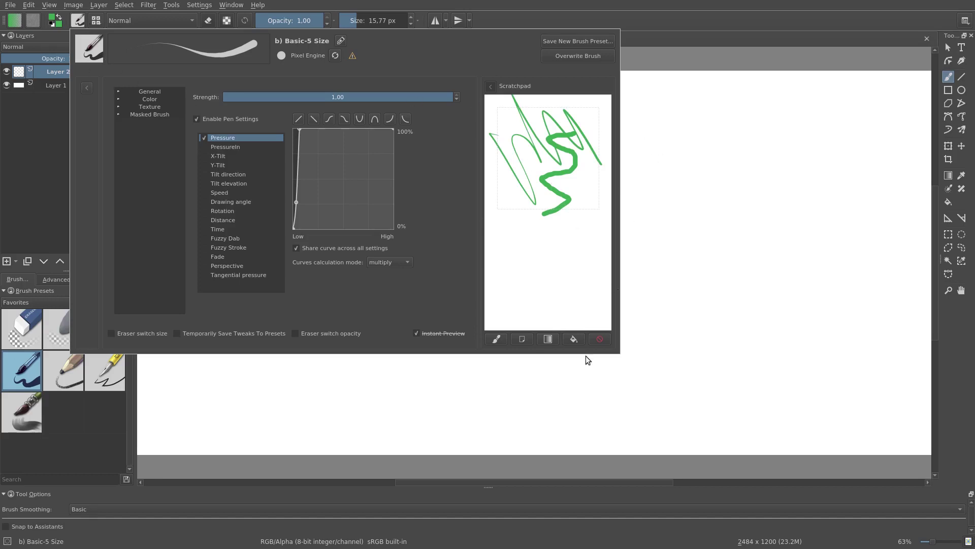
- Clear the scratchpad, fill it with green, then clear the fill again
click(598, 338)
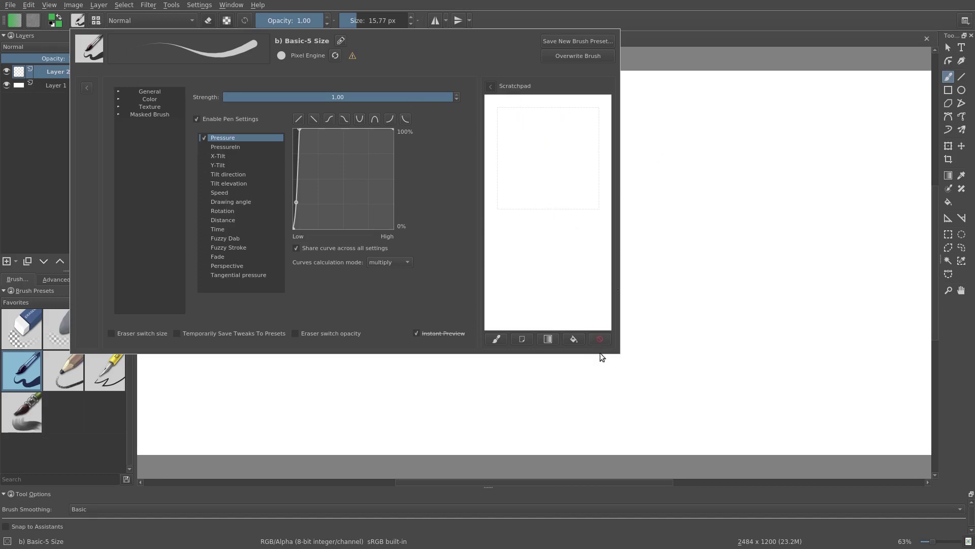
click(574, 340)
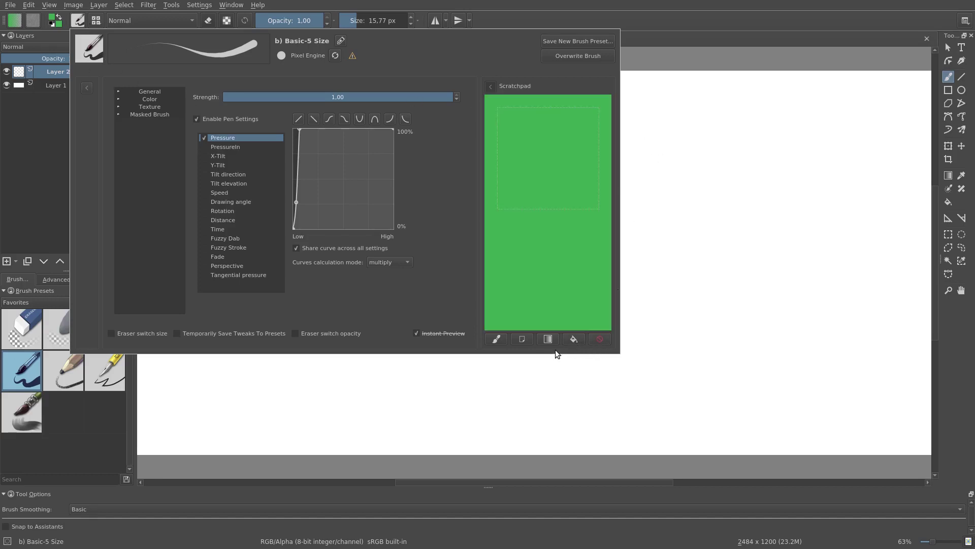
click(524, 343)
- Fill the scratchpad with the preset icon and start saving the brush as b)_Basic-5_Size Copy
click(497, 337)
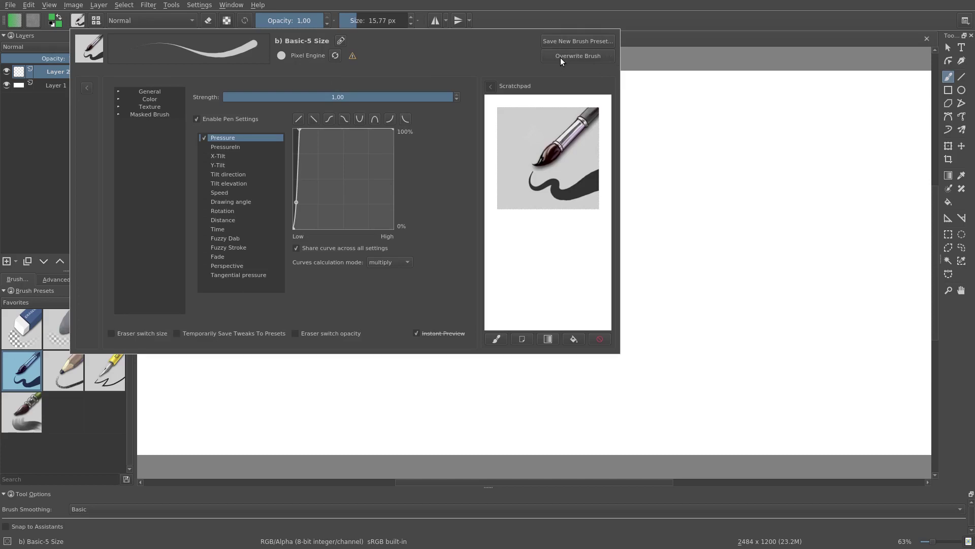
click(589, 40)
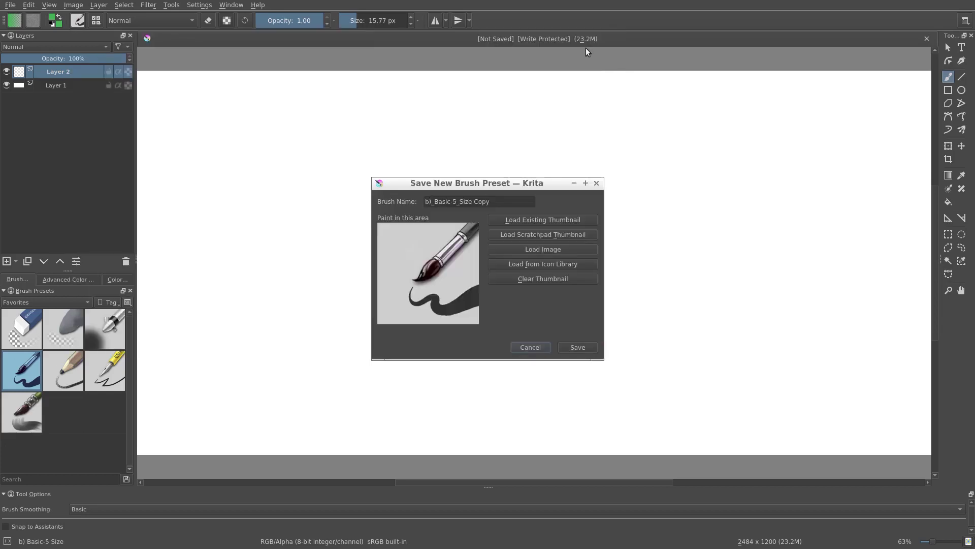
- Cancel the new-preset save, reopen the brush editor, and start then cancel renaming b) Basic-5 Size
click(534, 346)
click(79, 20)
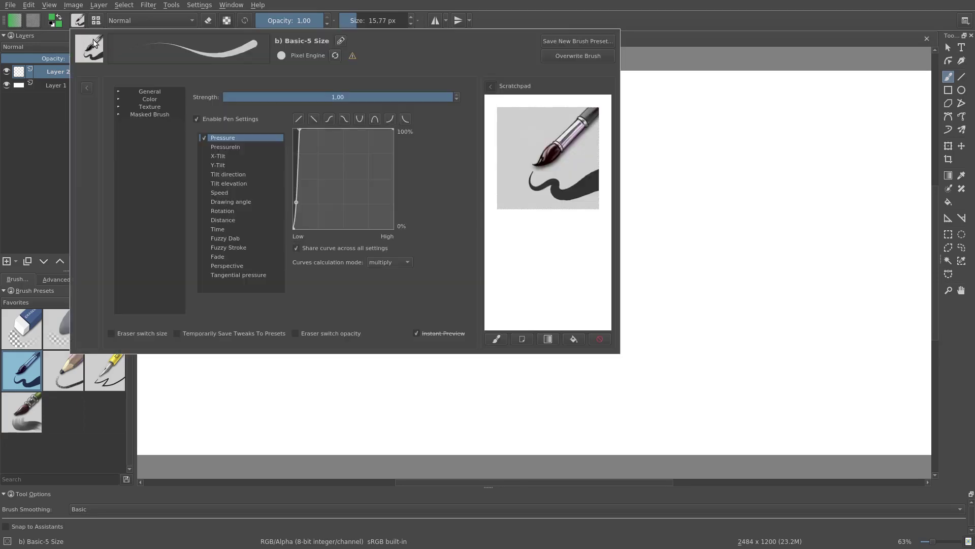
click(342, 39)
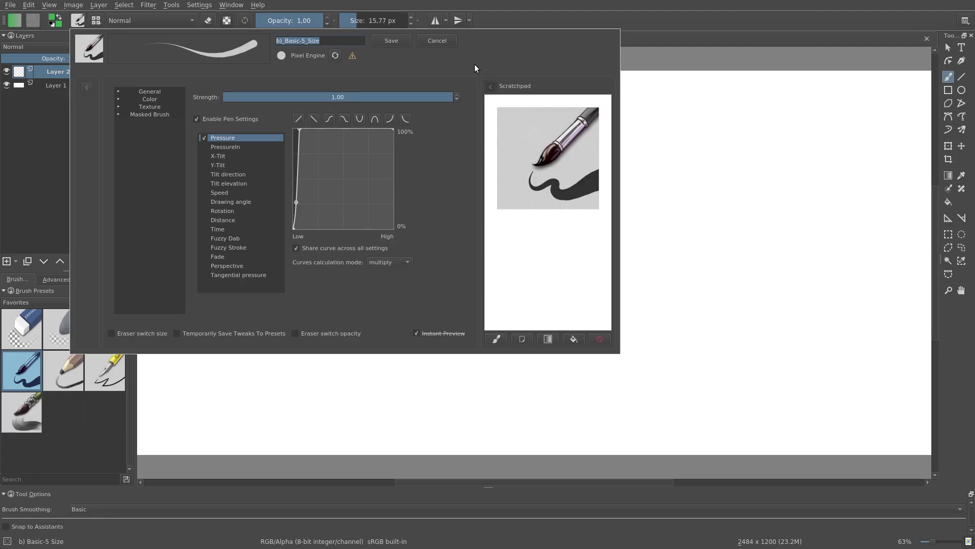
click(443, 42)
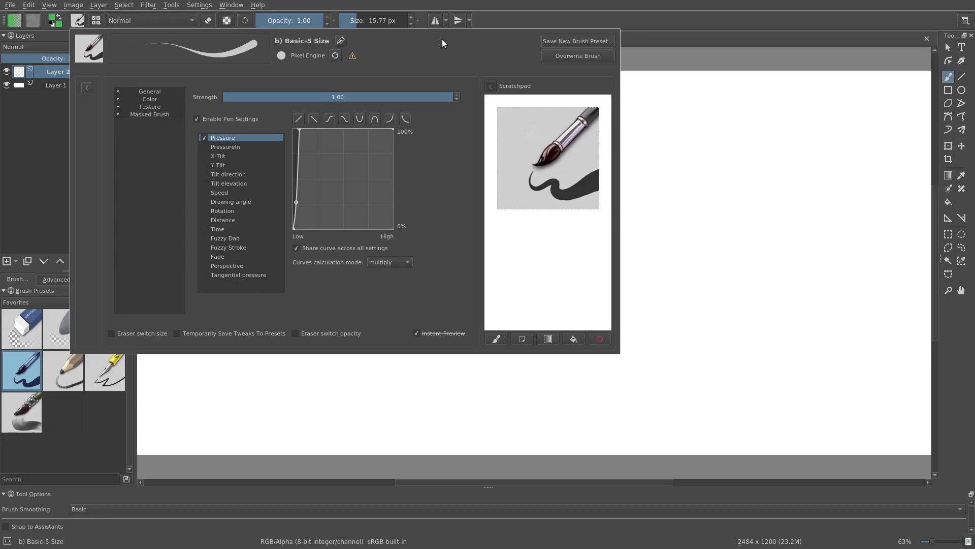